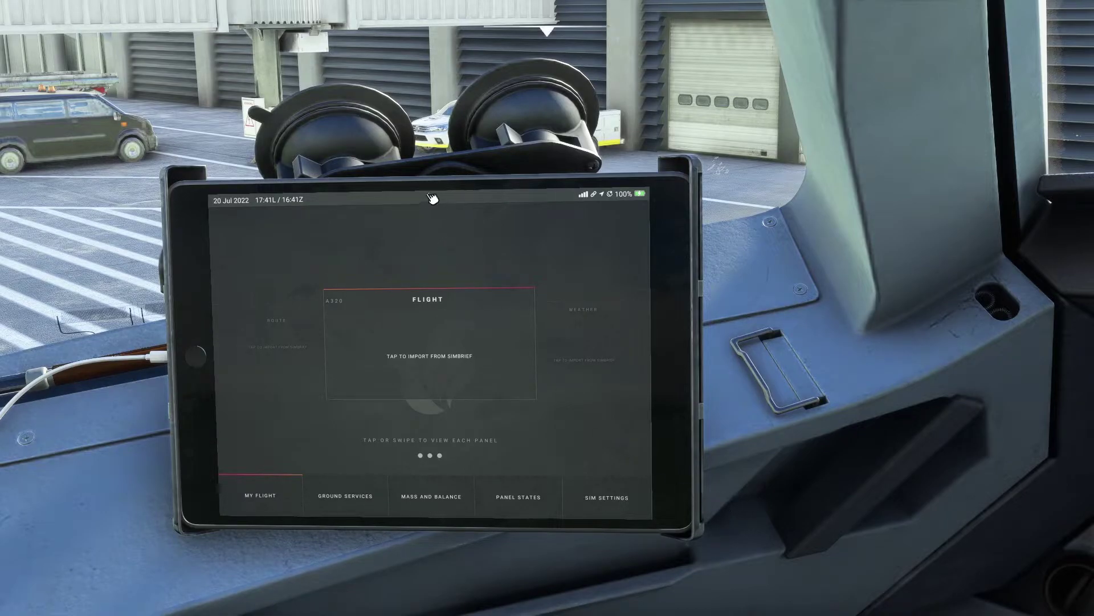
Step: Show the Fenix EFB settings page to check the SimBrief username and Navigraph link
click(428, 195)
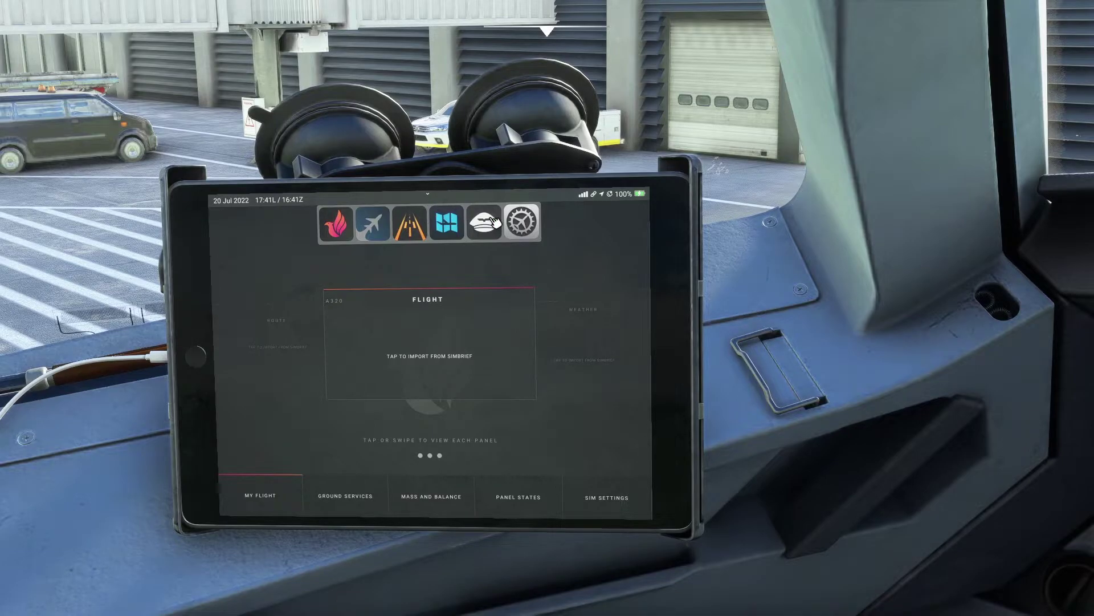
click(523, 222)
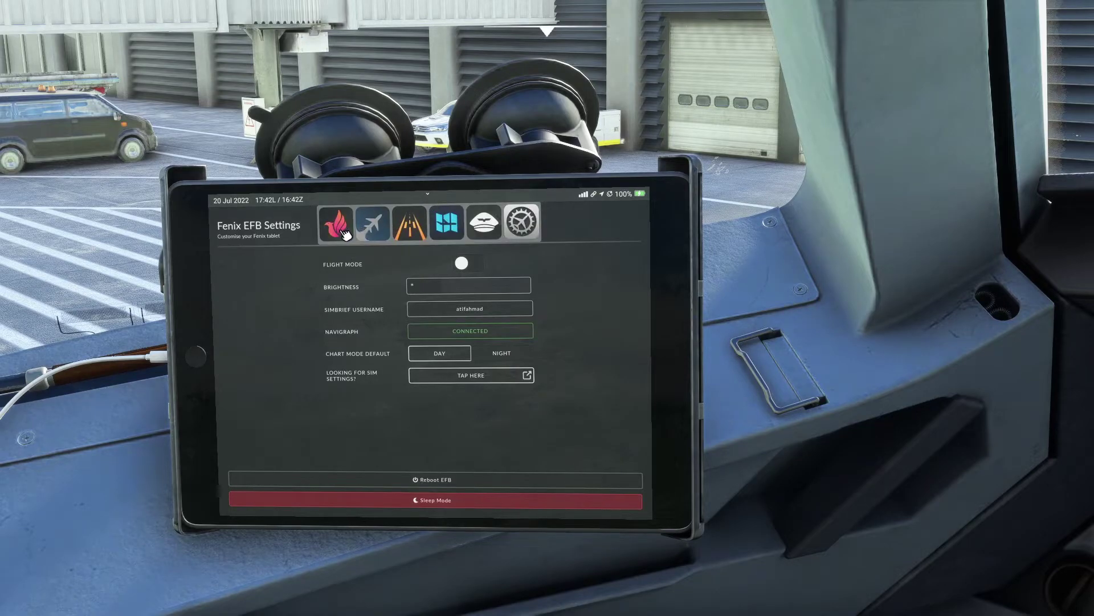
Step: Import SimBrief flight N251SB, EGLL to EDDF, from the My Flight page
click(347, 233)
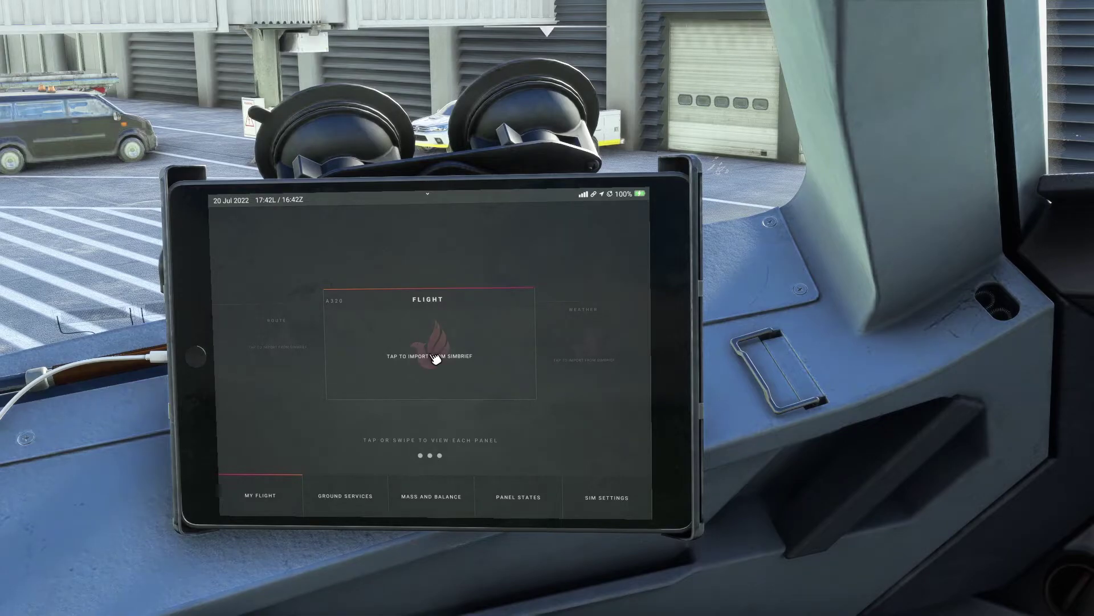
click(437, 359)
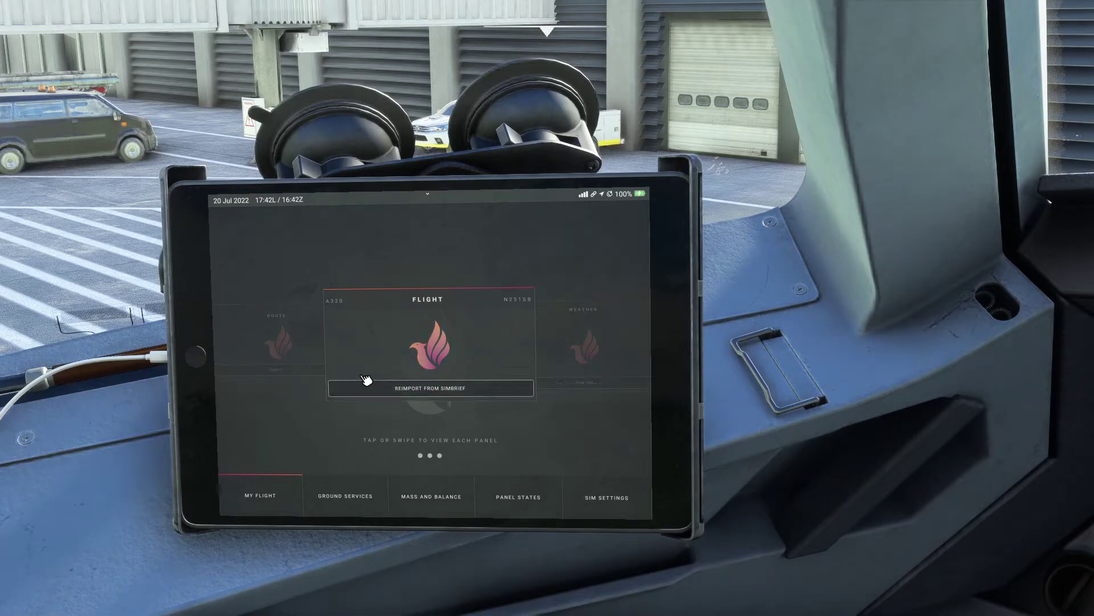